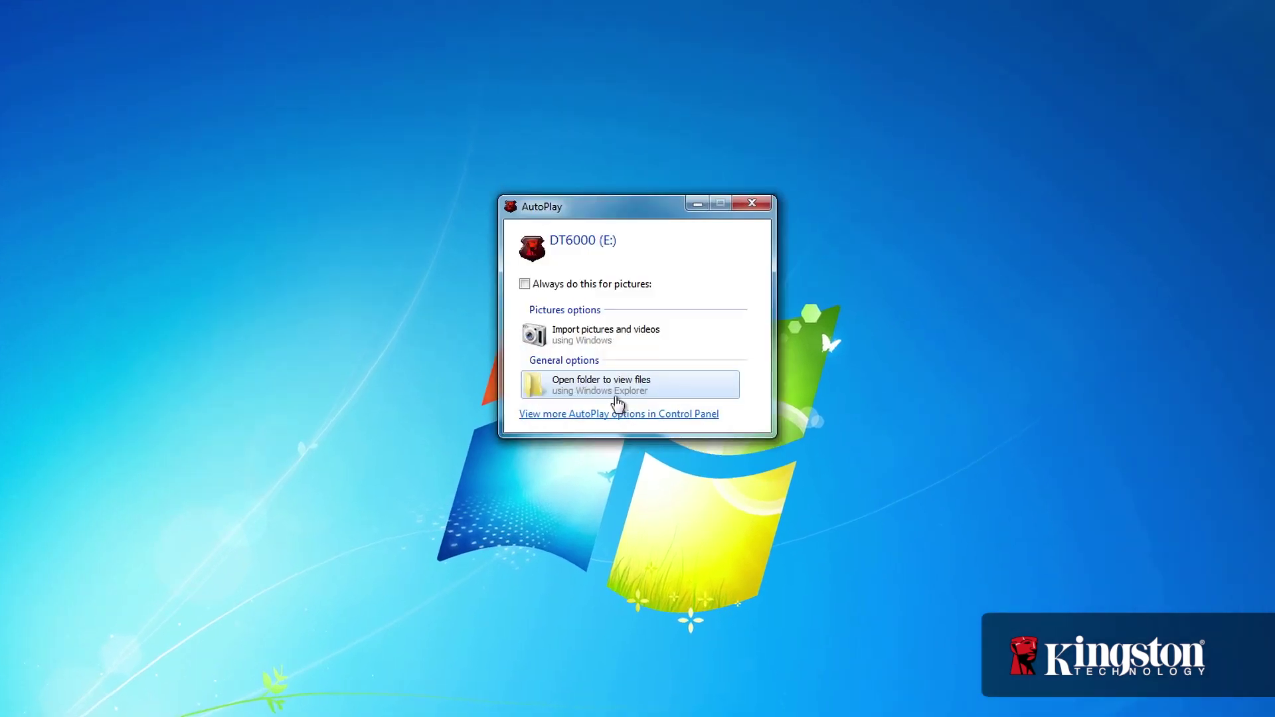
Open the DT6000 drive's files from AutoPlay and launch DT6000_Launcher.exe
click(598, 384)
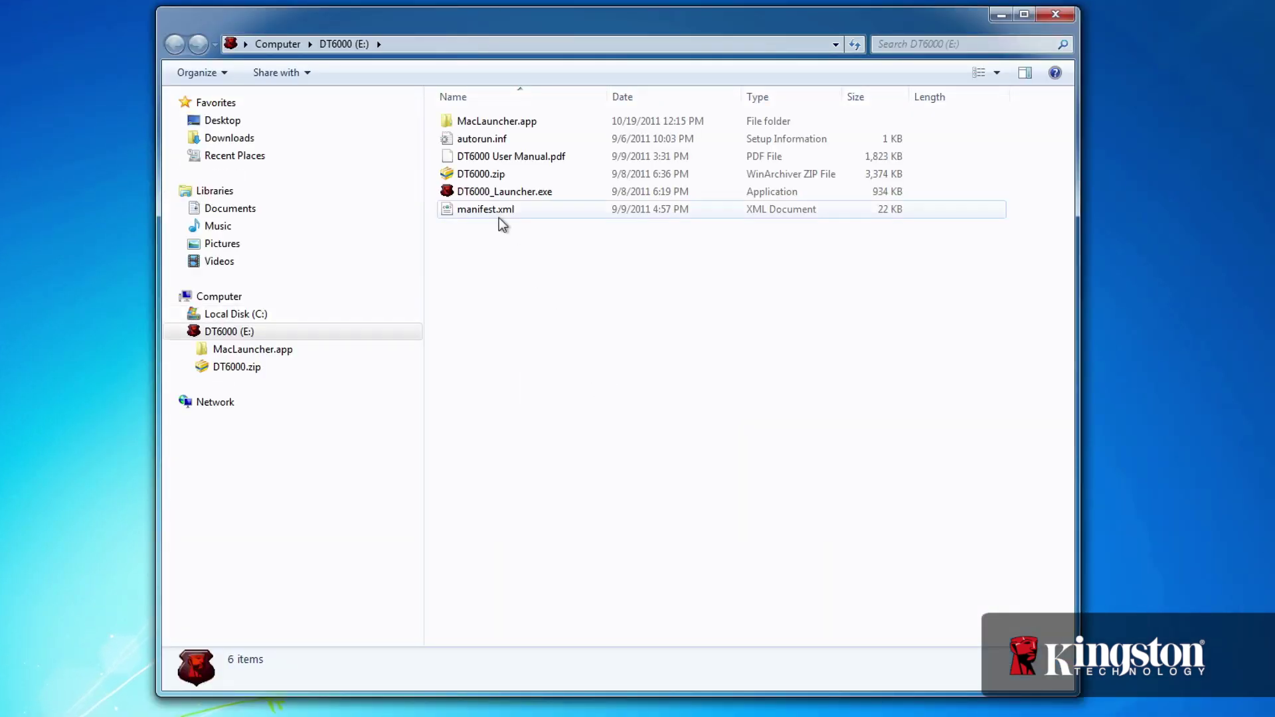
double_click(483, 193)
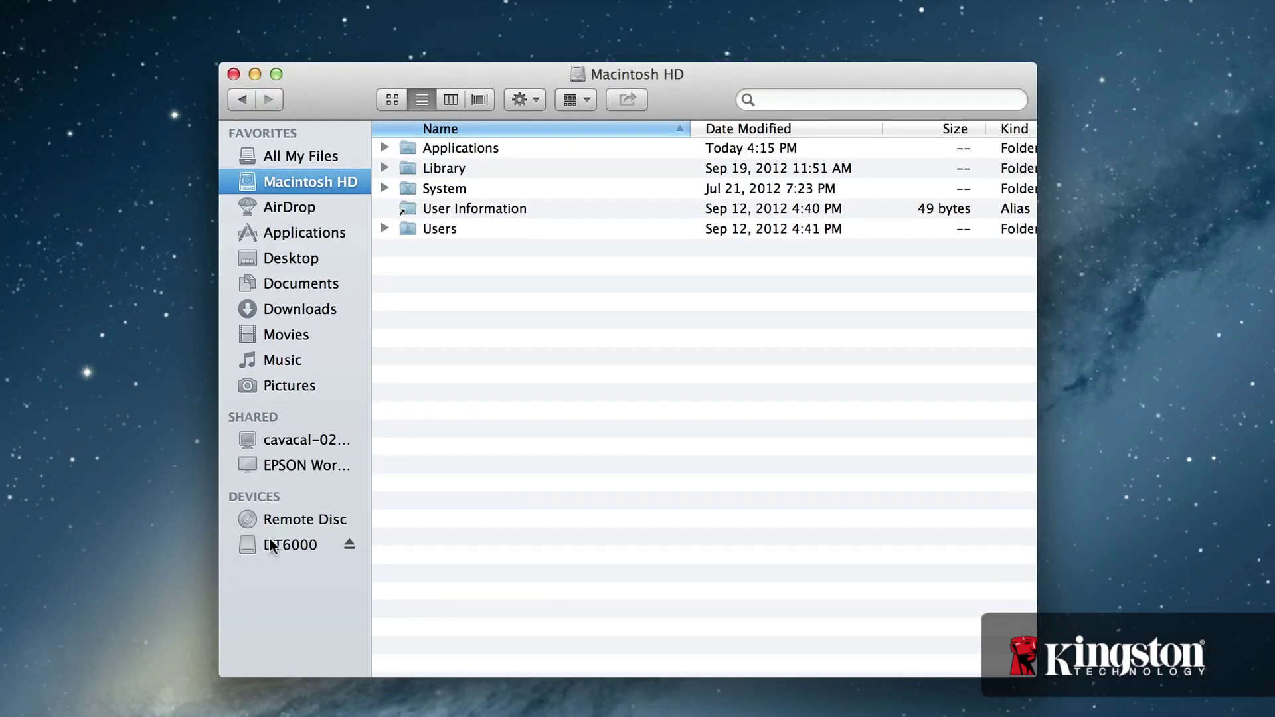
Show the DT6000 drive's contents in Finder and launch MacLauncher
click(289, 554)
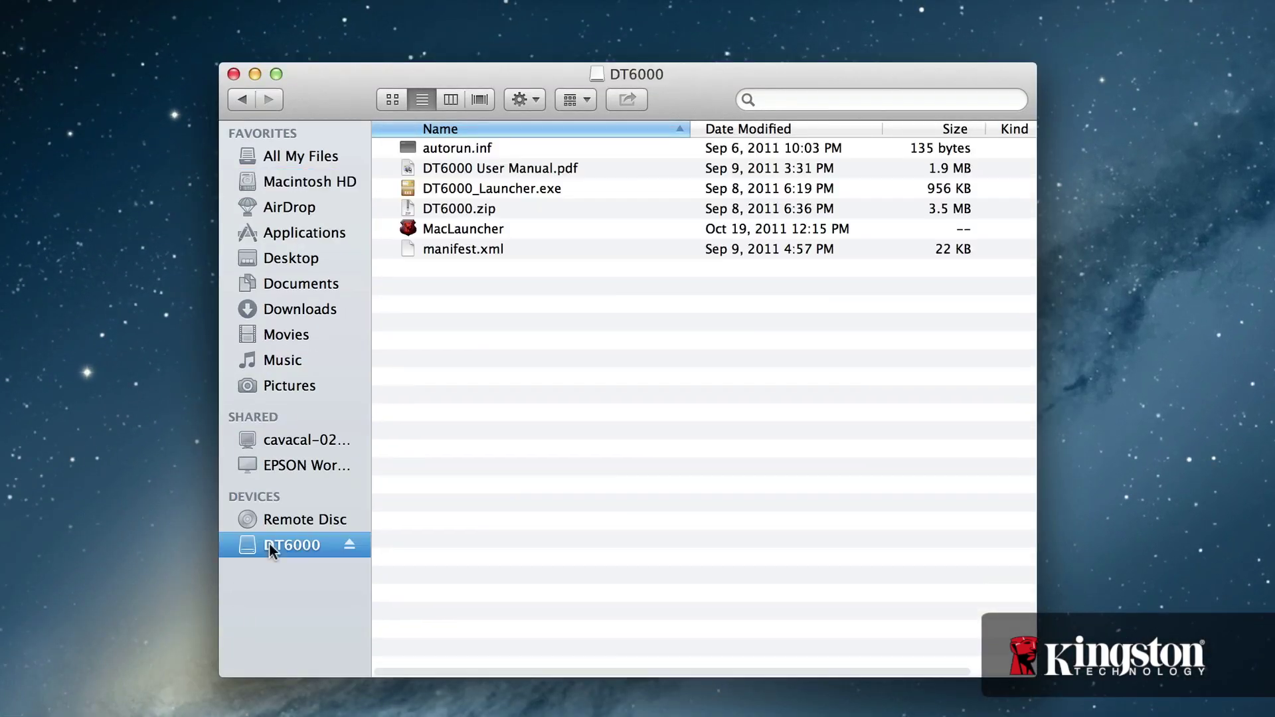
double_click(455, 229)
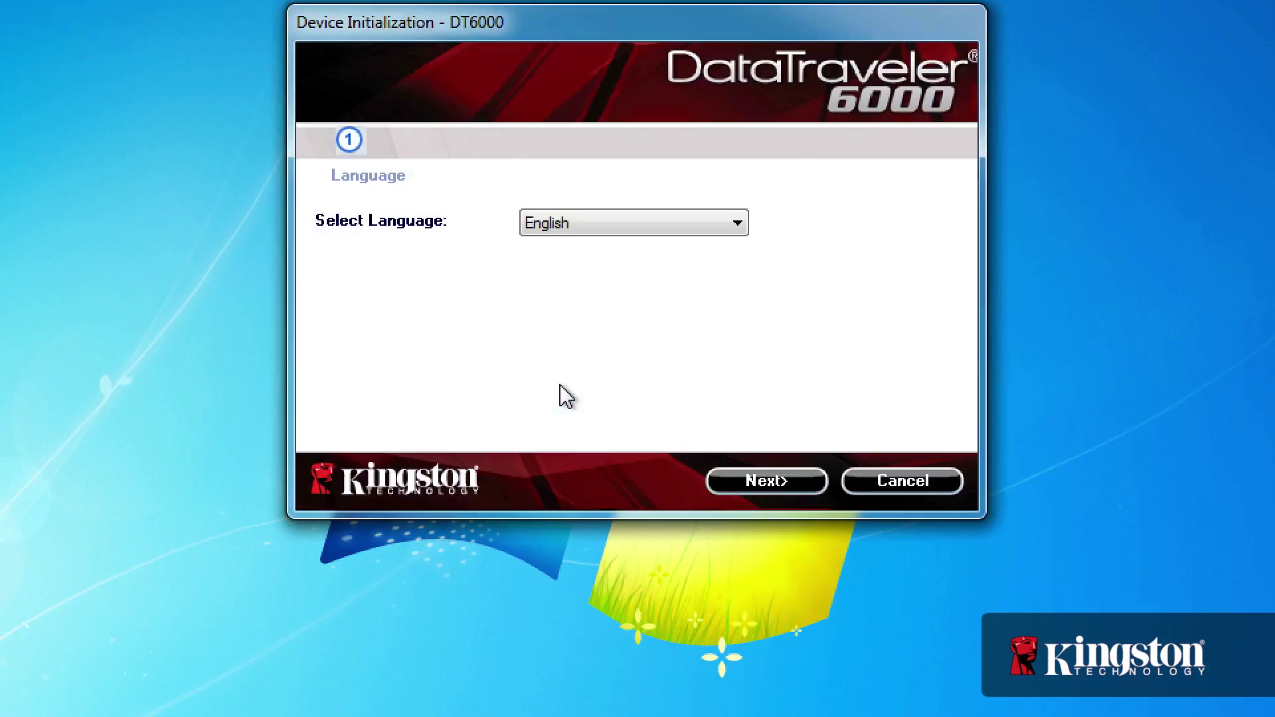
Keep English as the interface language and accept the licence agreement
click(736, 227)
click(735, 242)
click(765, 486)
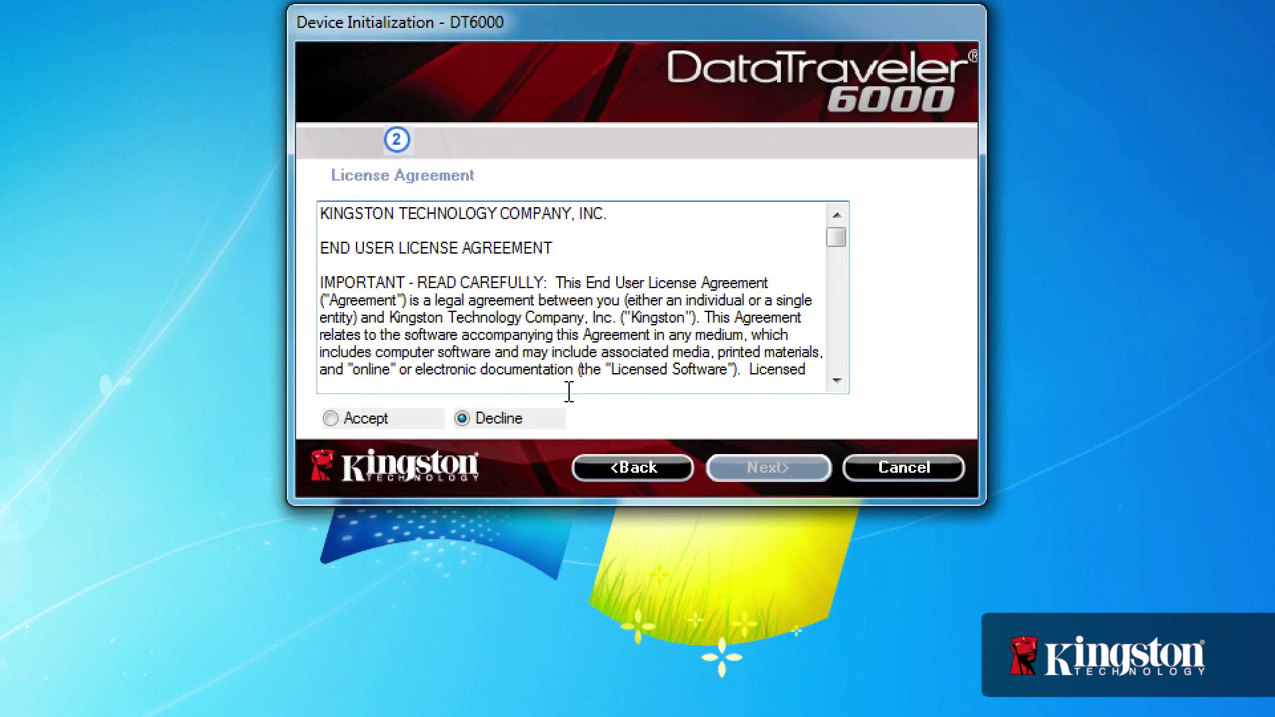
click(332, 419)
click(771, 472)
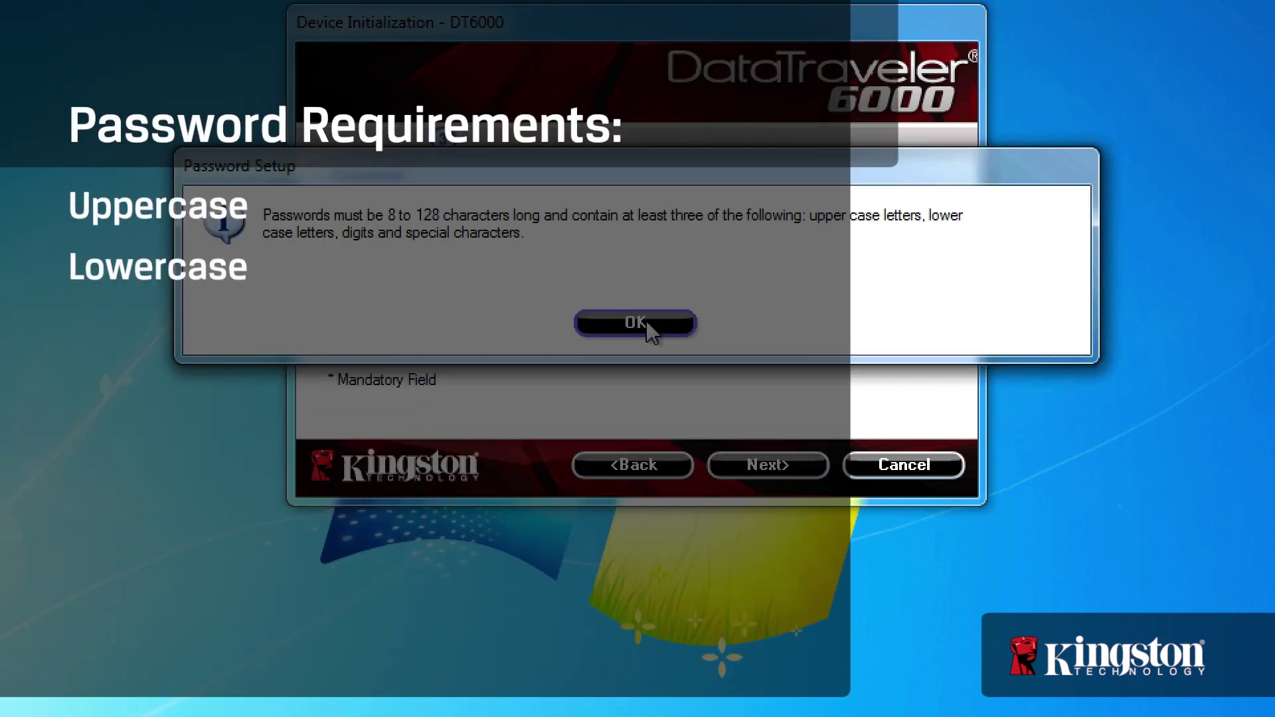
Enter the drive password, its confirmation and hint, fill in the owner's contact details, and finish initialization
click(648, 322)
text(Com)
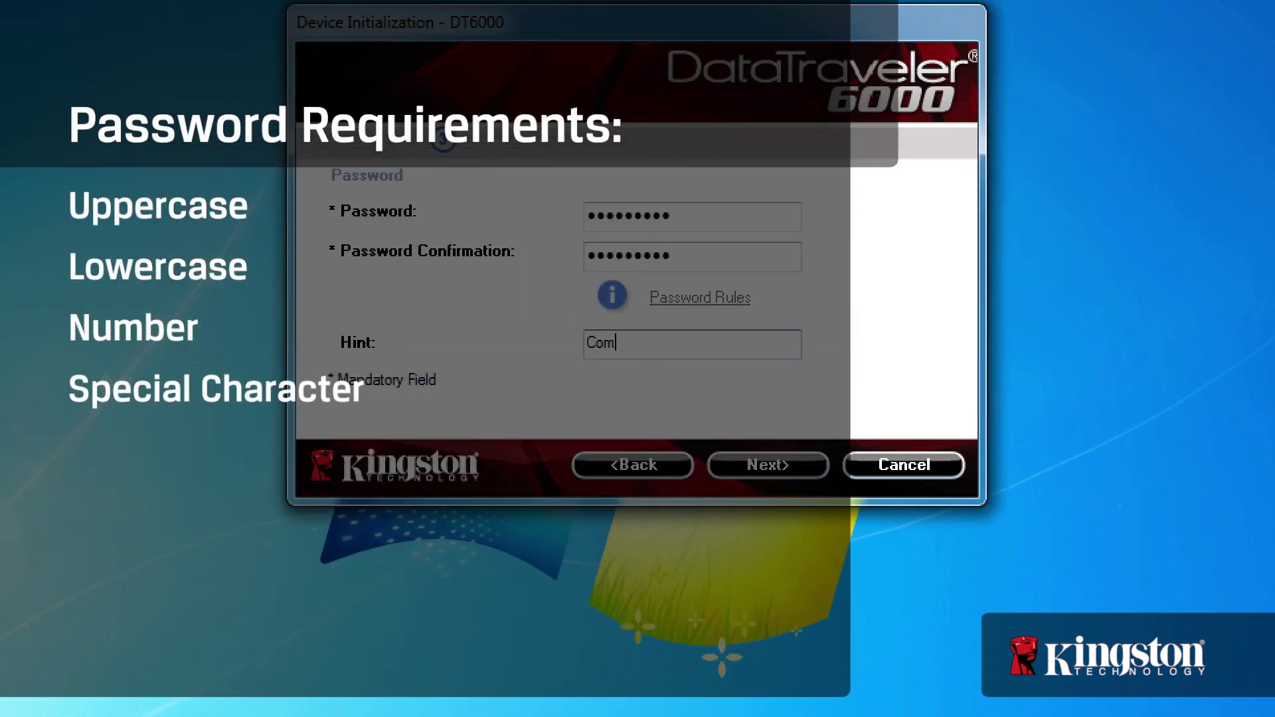
text(plex Password)
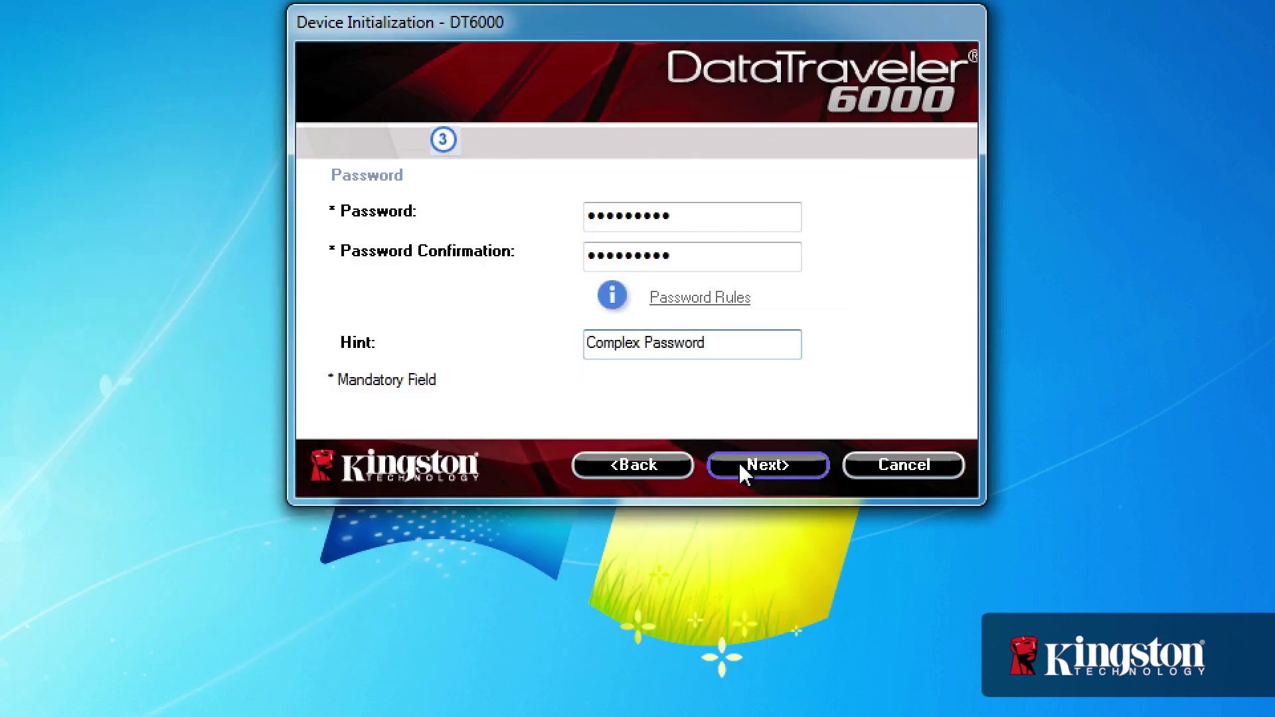
click(743, 472)
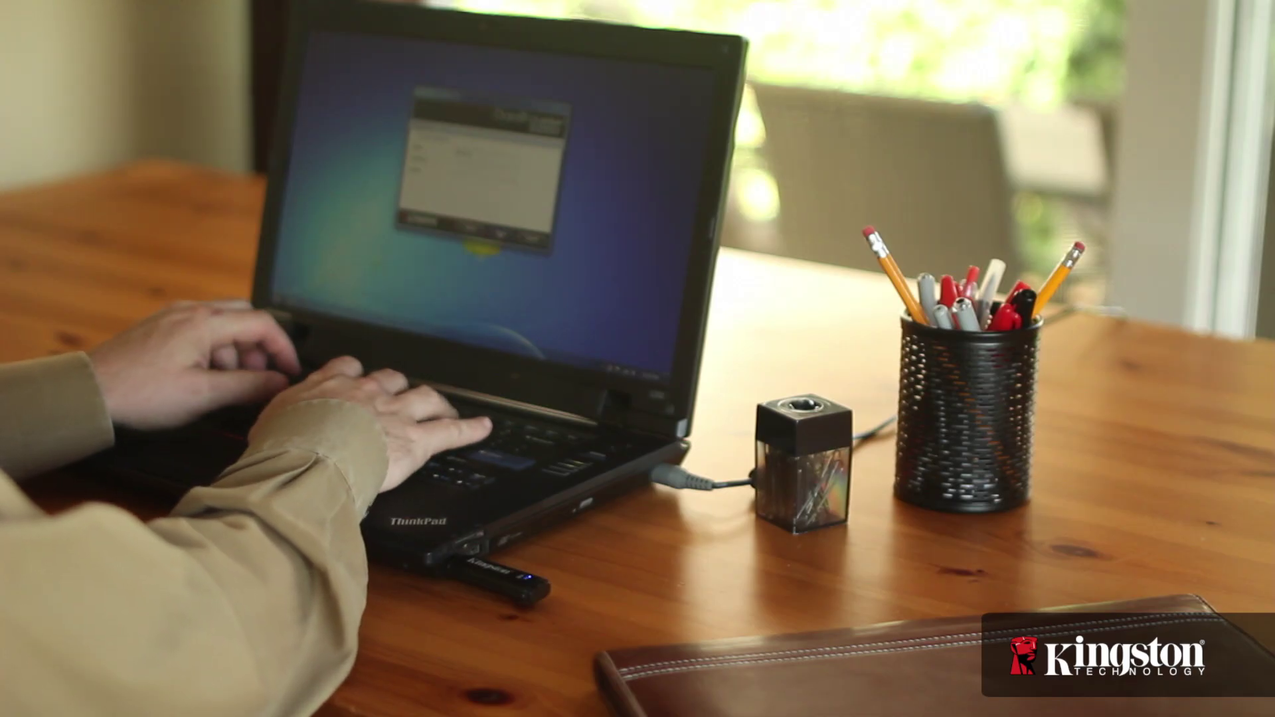
text(ompany Name)
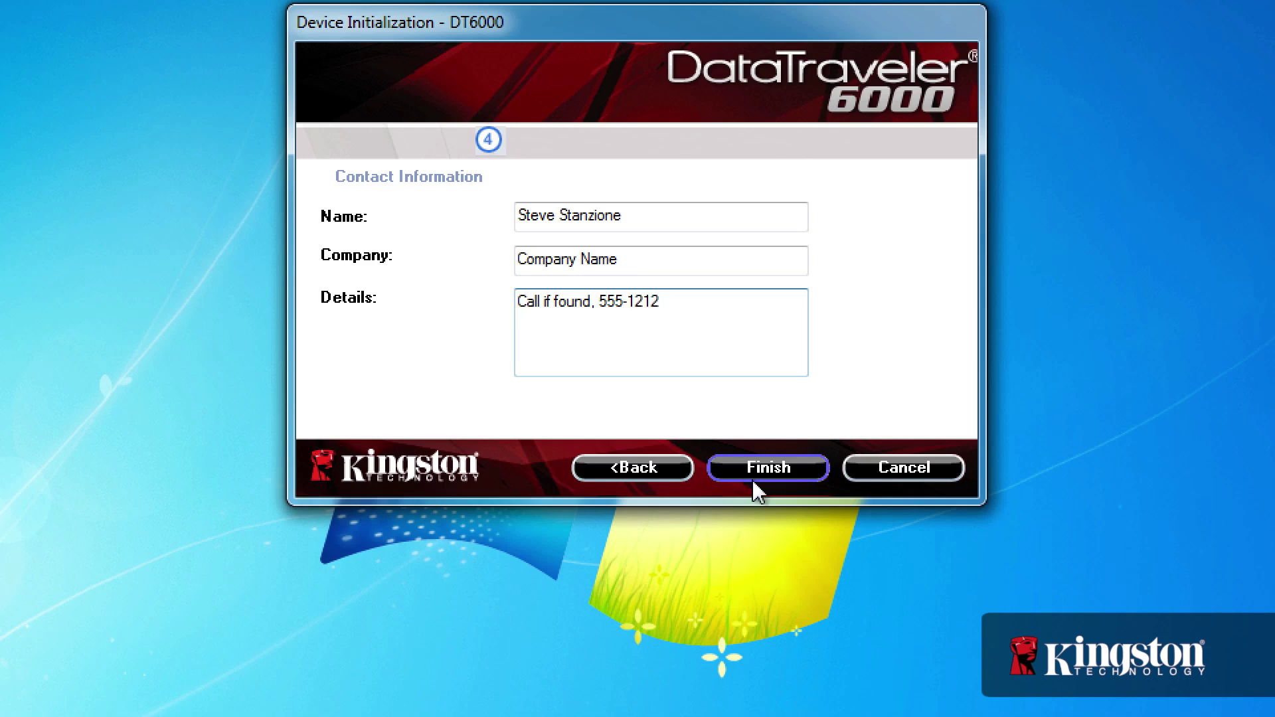
click(760, 469)
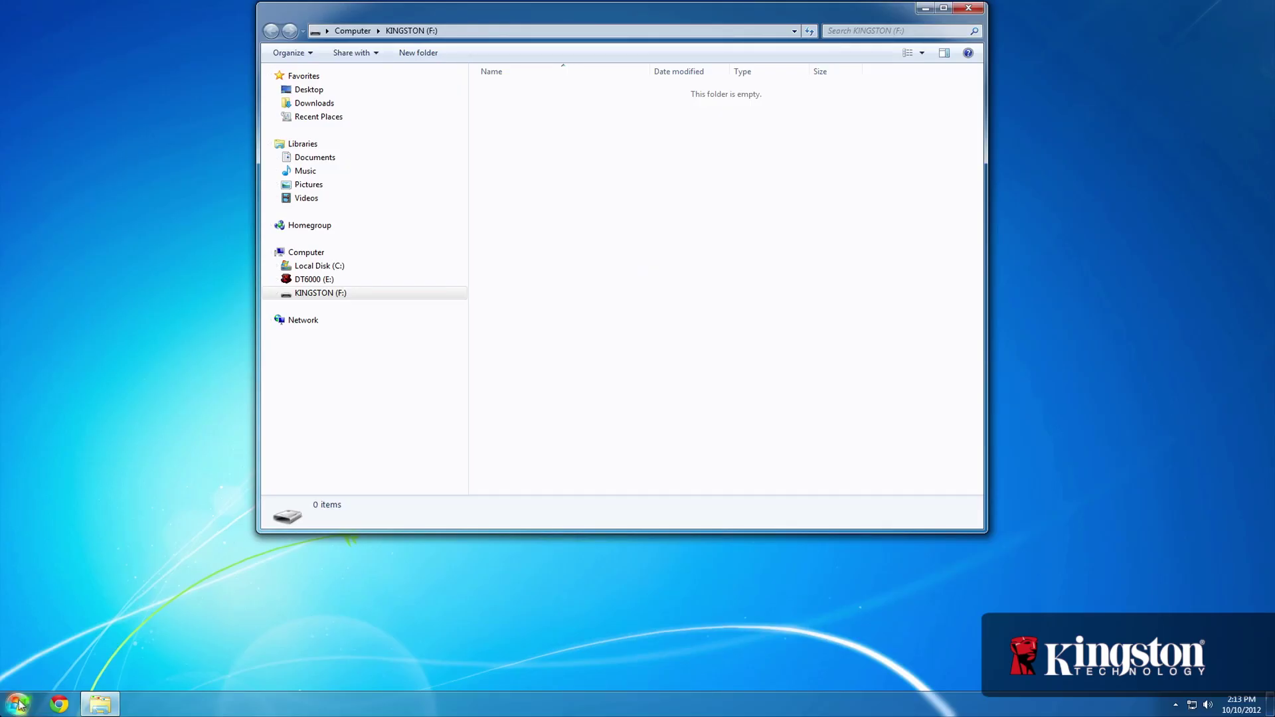
Drag all seven files from Documents\Work onto the KINGSTON (F:) drive
click(17, 704)
click(188, 444)
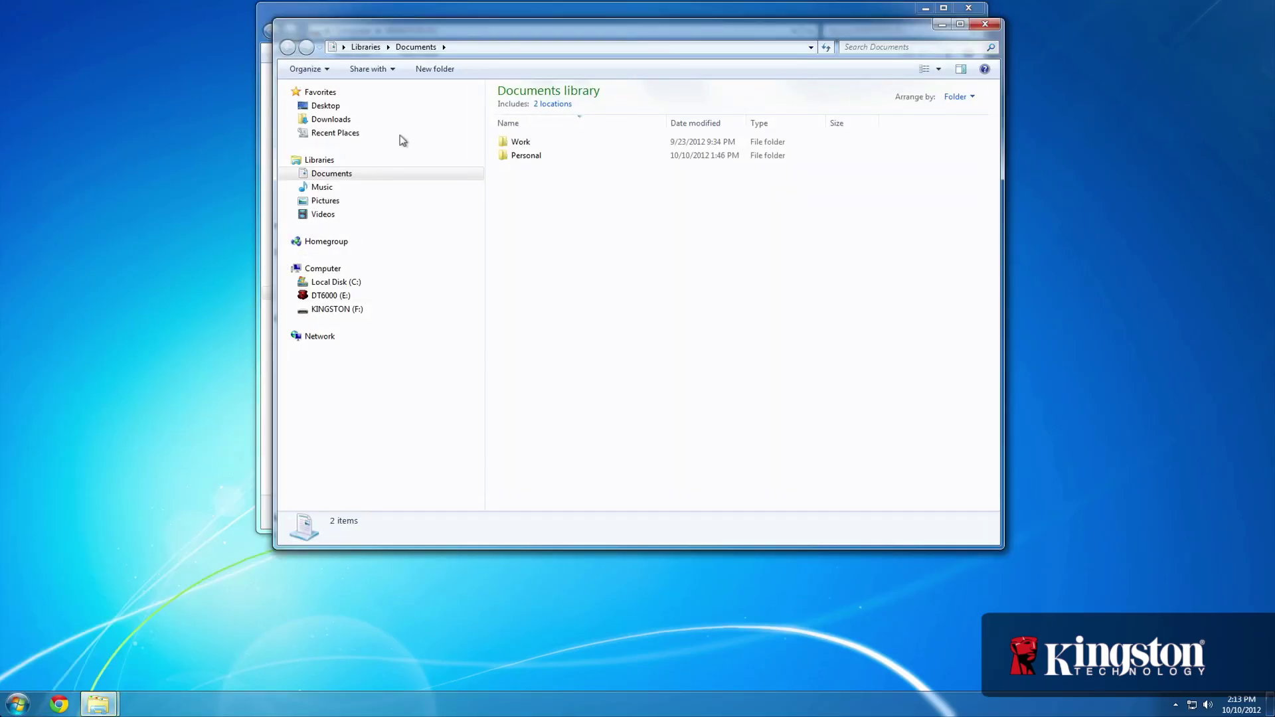
drag(475, 29, 210, 178)
double_click(265, 286)
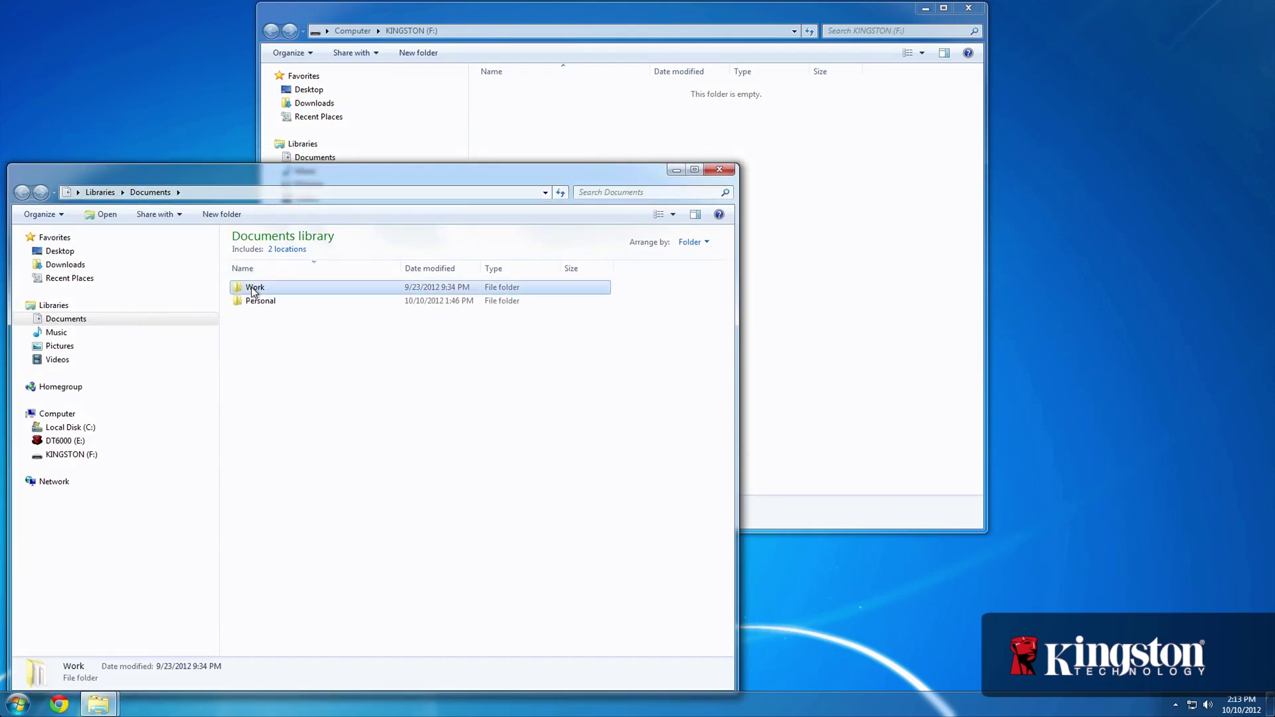
drag(356, 453, 836, 230)
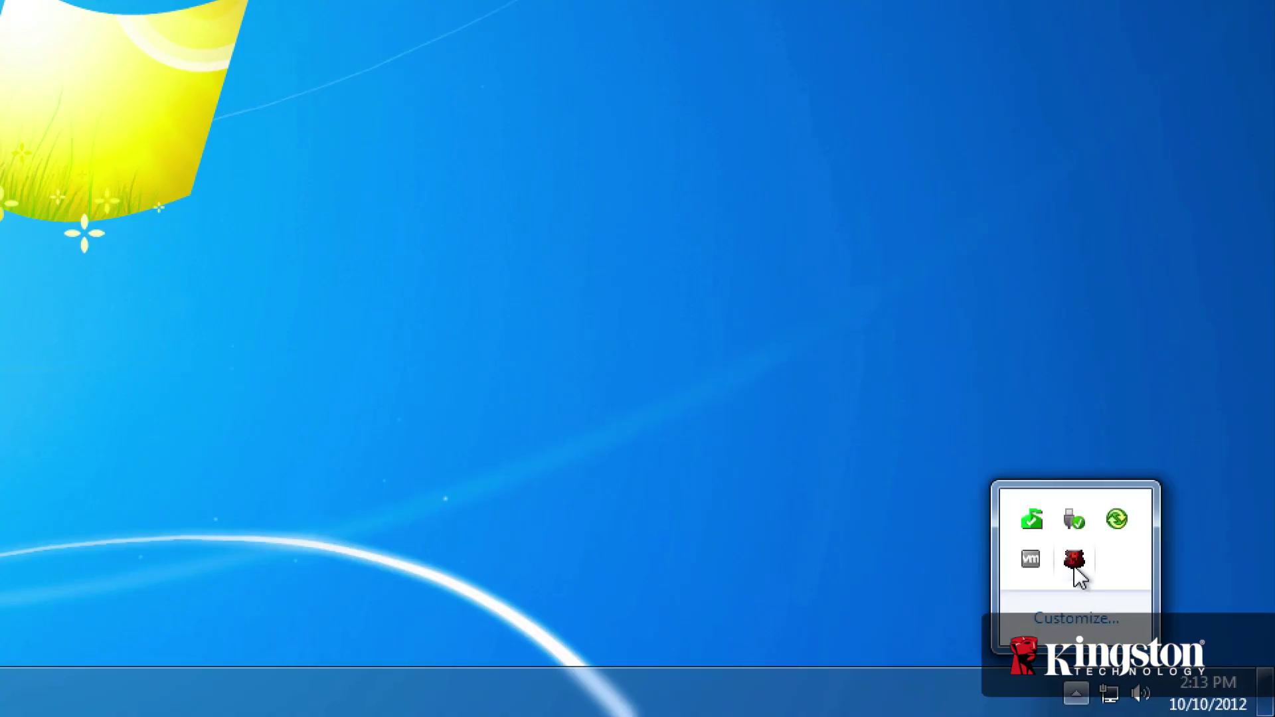
Review the DT6000 Contact Information and Language settings, then cancel without changes
right_click(1076, 566)
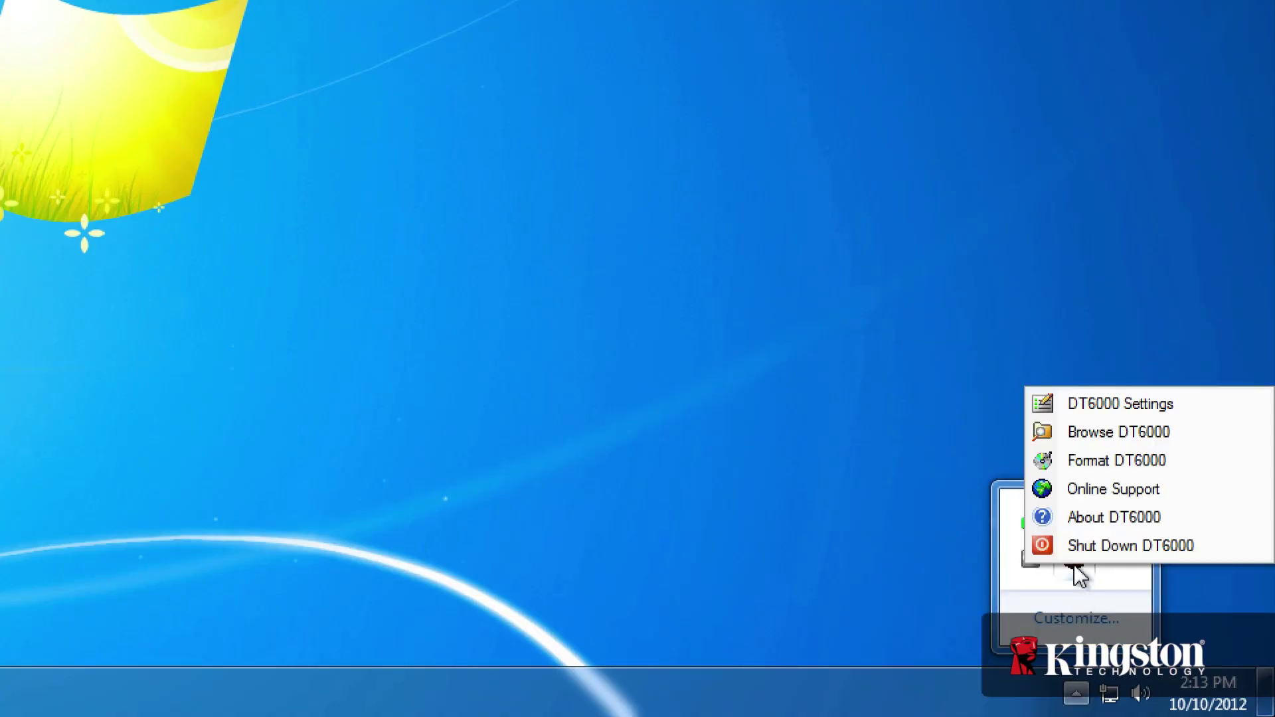
click(1089, 405)
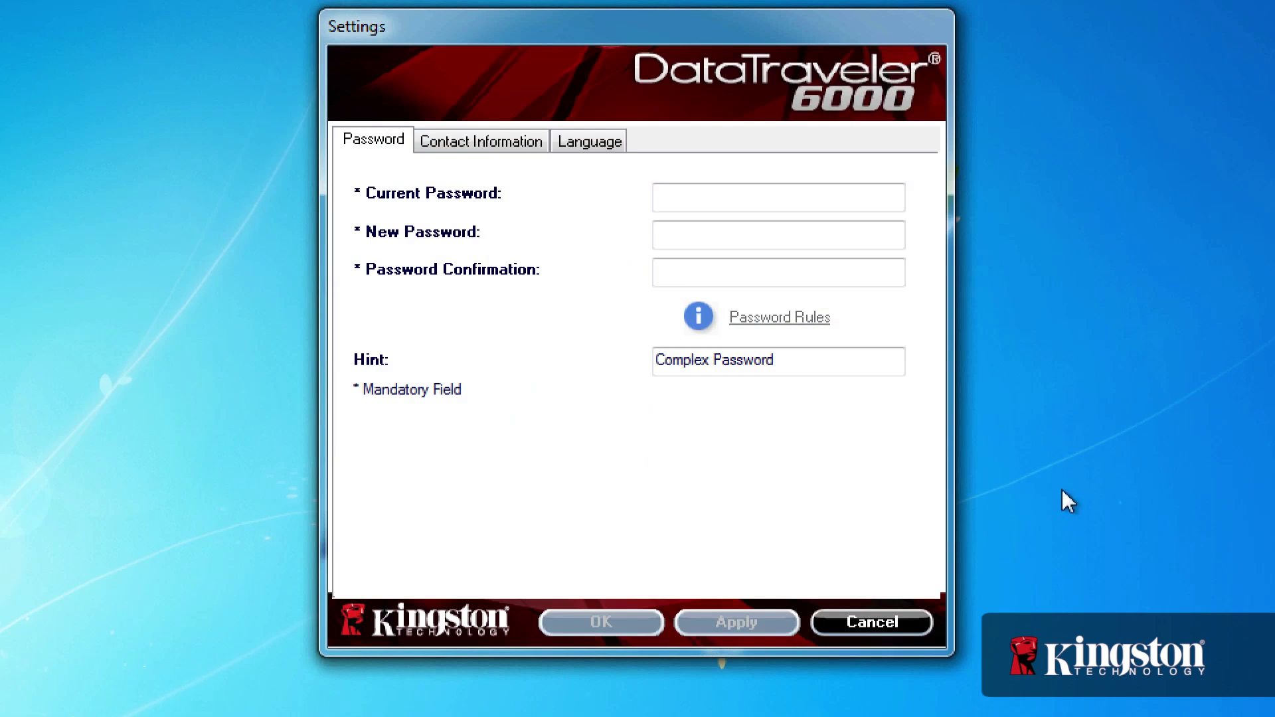
click(470, 149)
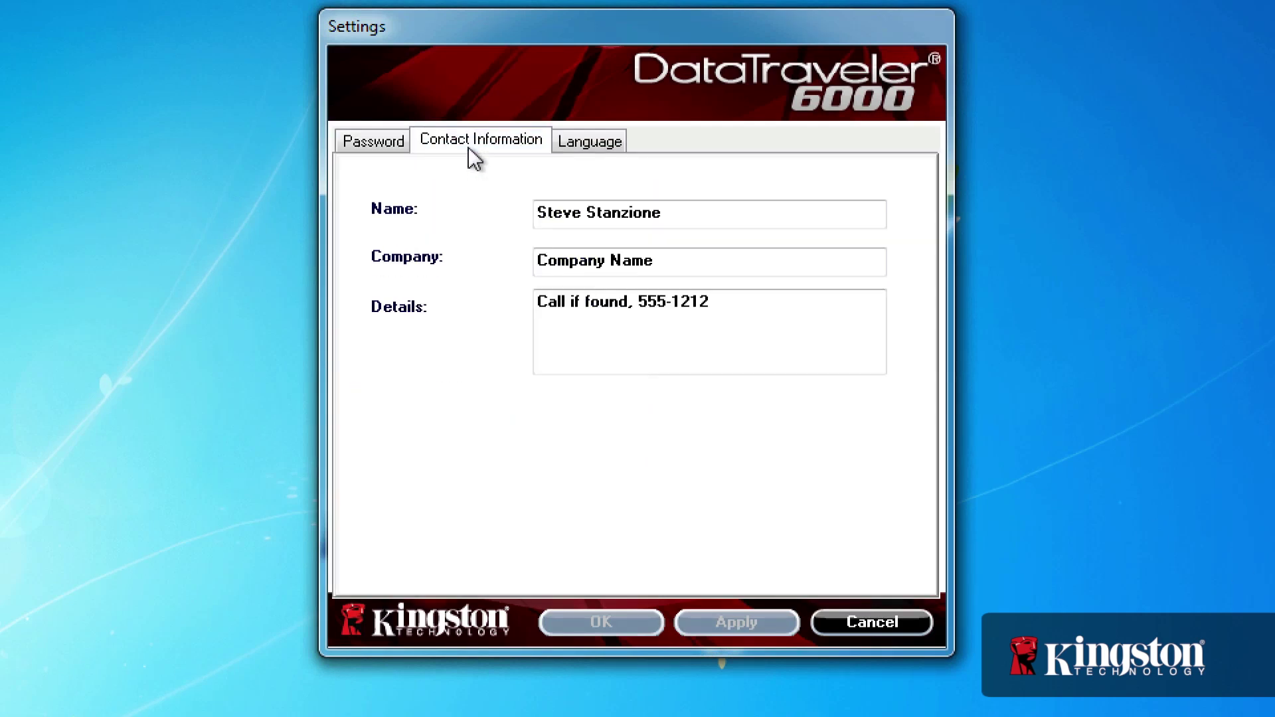
click(595, 149)
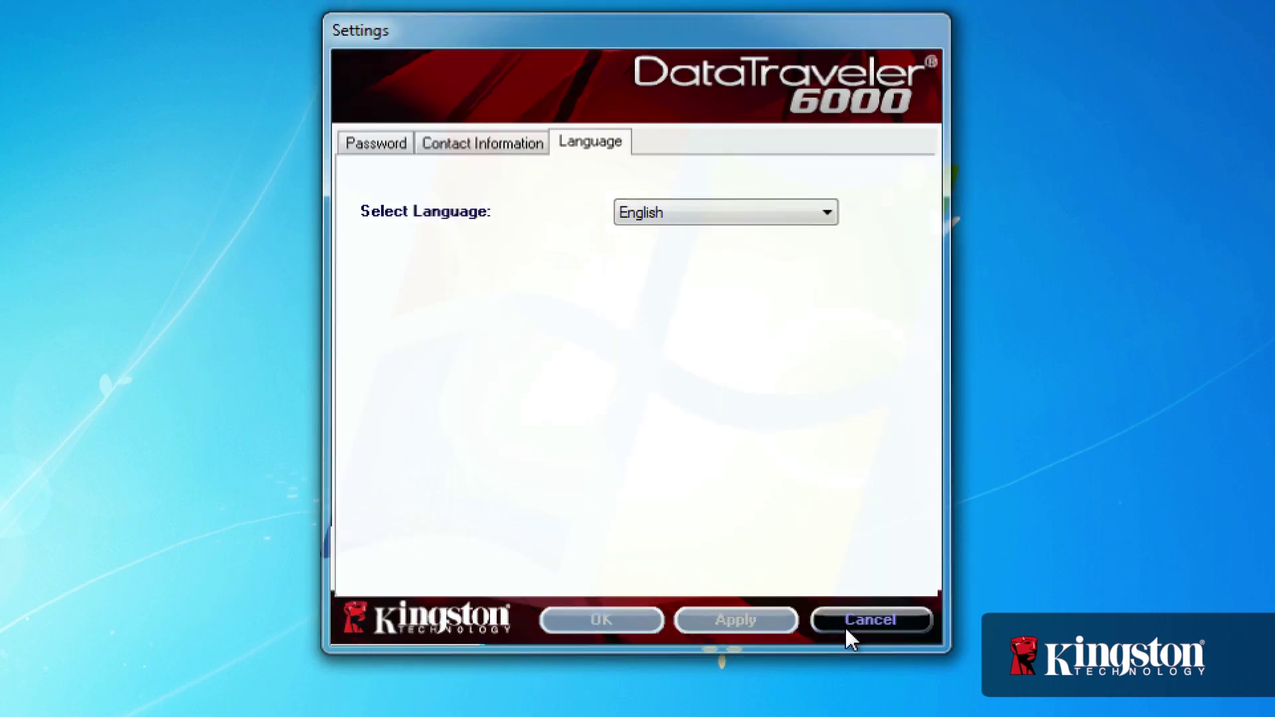
click(845, 626)
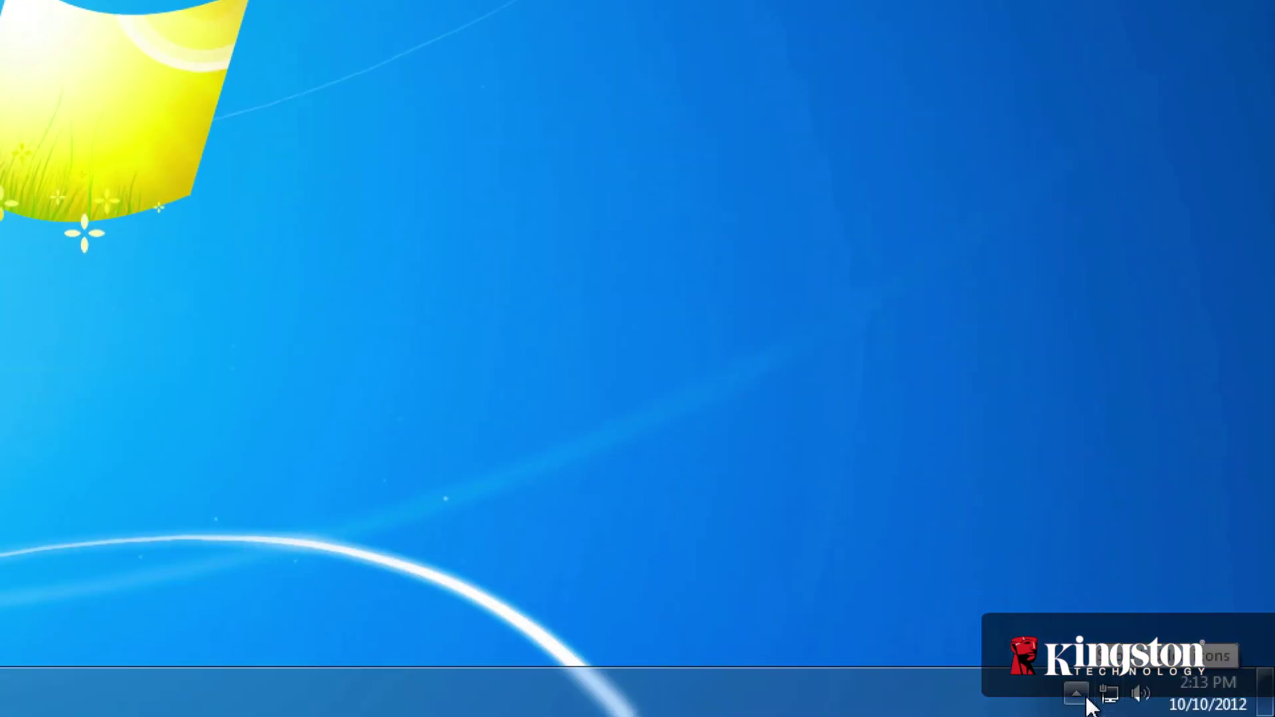
Shut down the DT6000 from its tray icon so the drive locks
click(1087, 698)
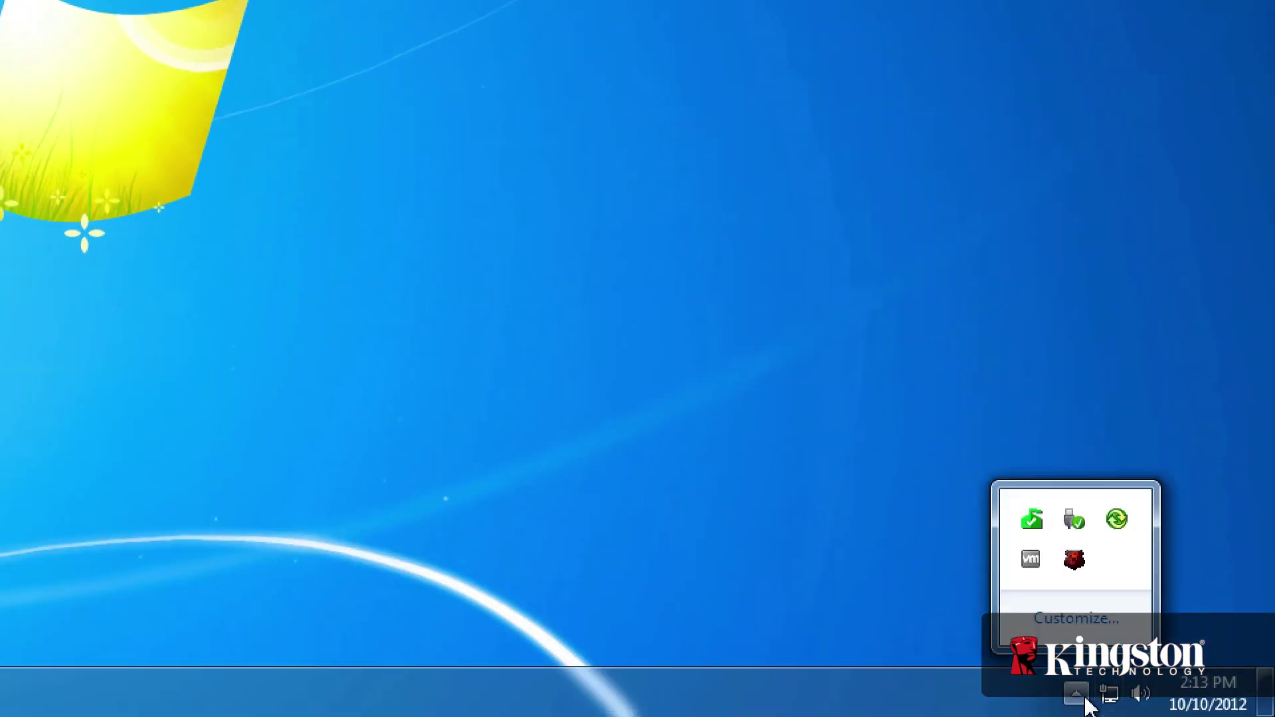
right_click(1075, 564)
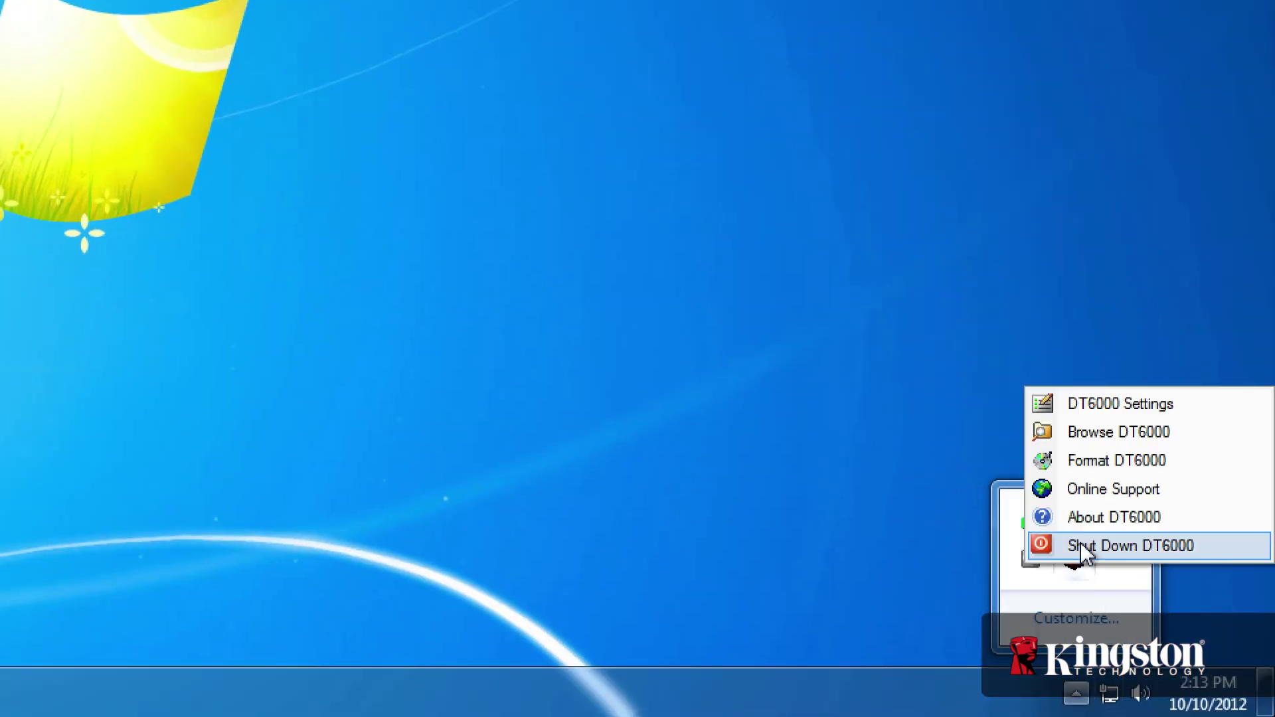
click(1082, 546)
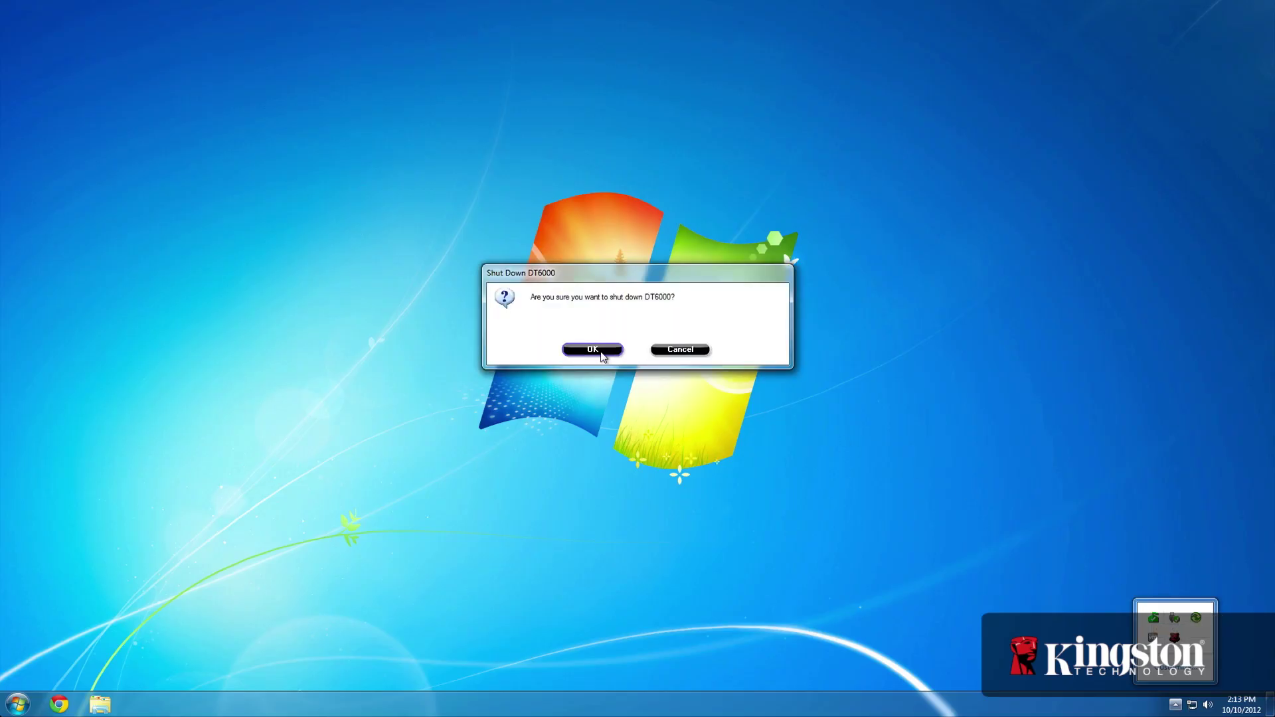
click(601, 353)
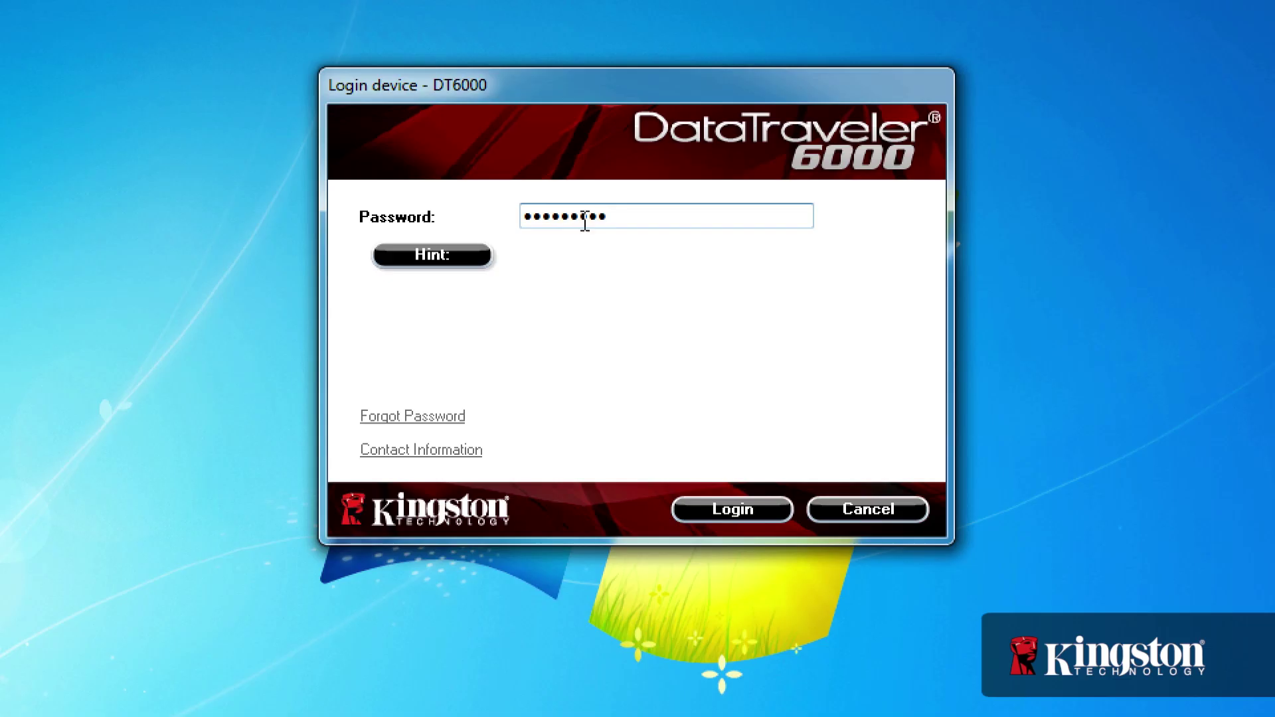
At login, reveal the password hint, cancel the Forgot Password reset, and view the owner's contact information
click(470, 253)
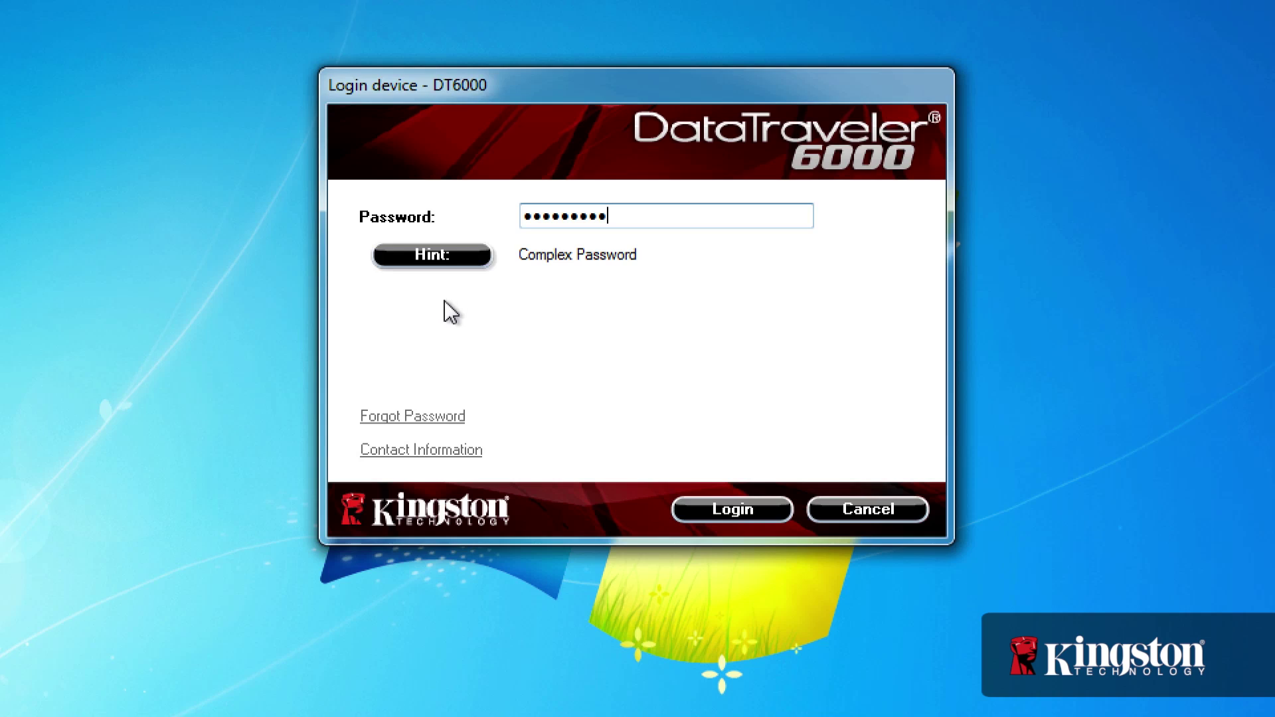
click(421, 419)
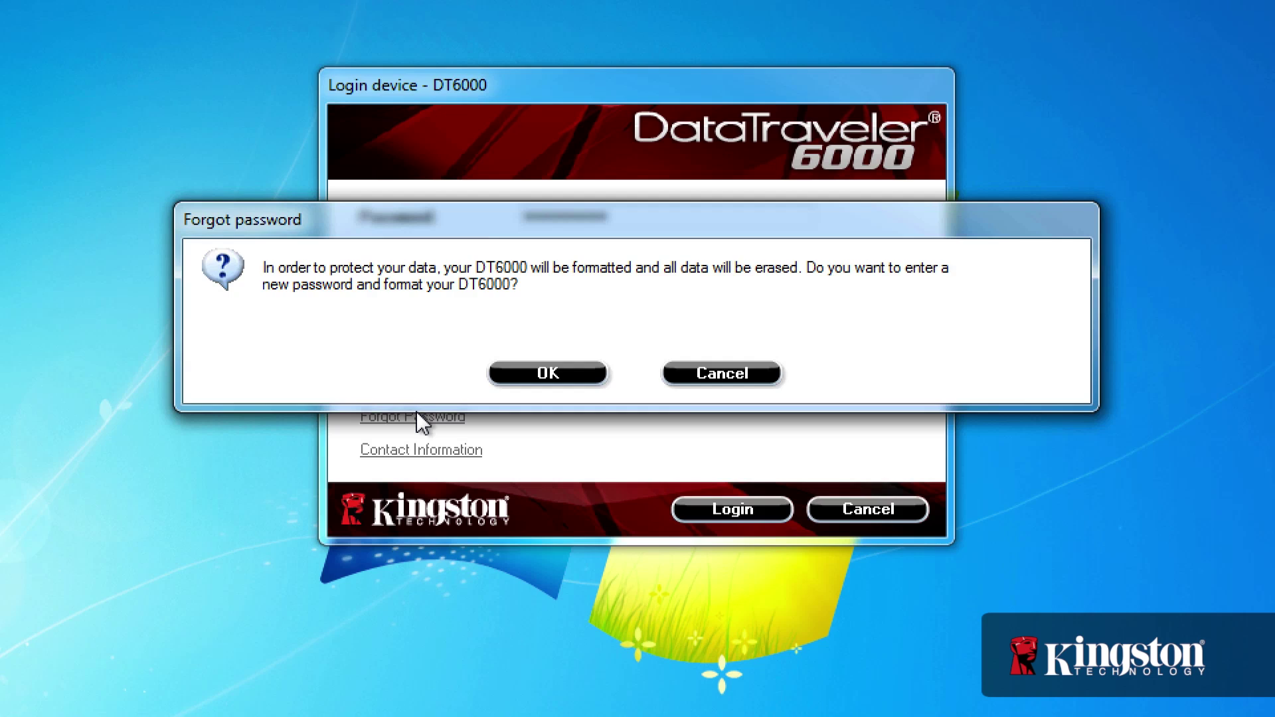
click(714, 375)
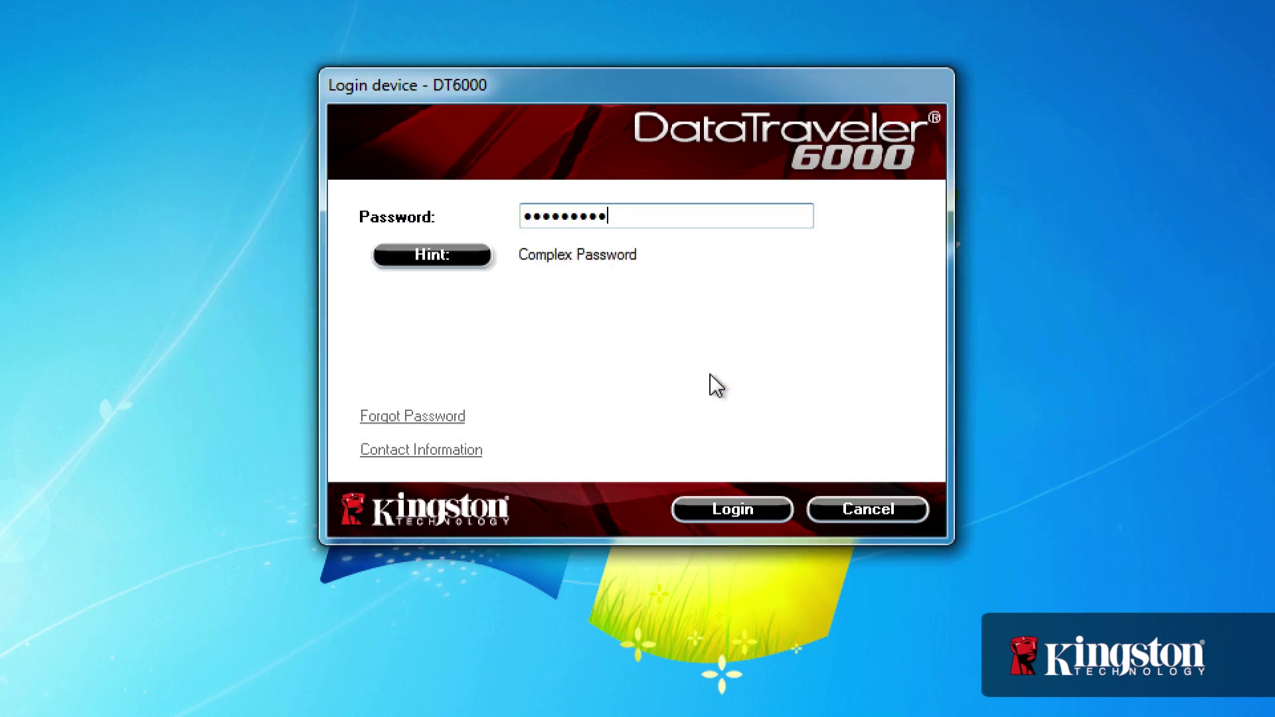
click(443, 458)
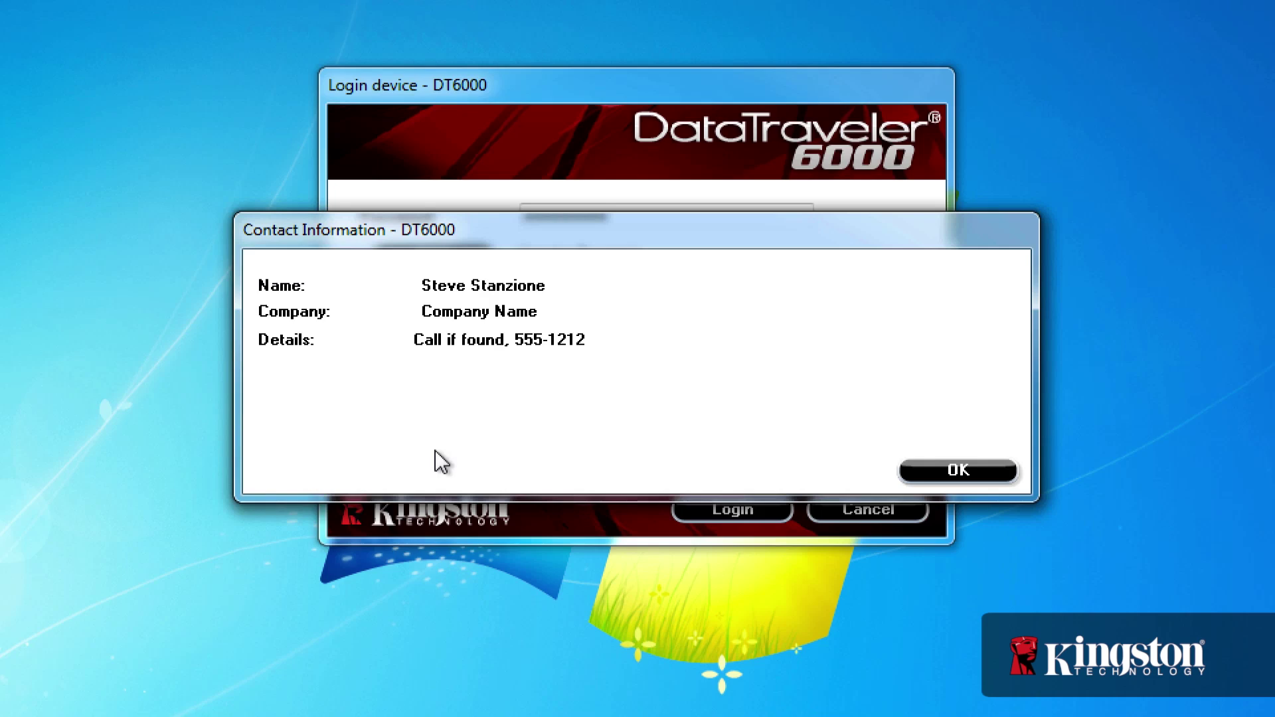
click(960, 473)
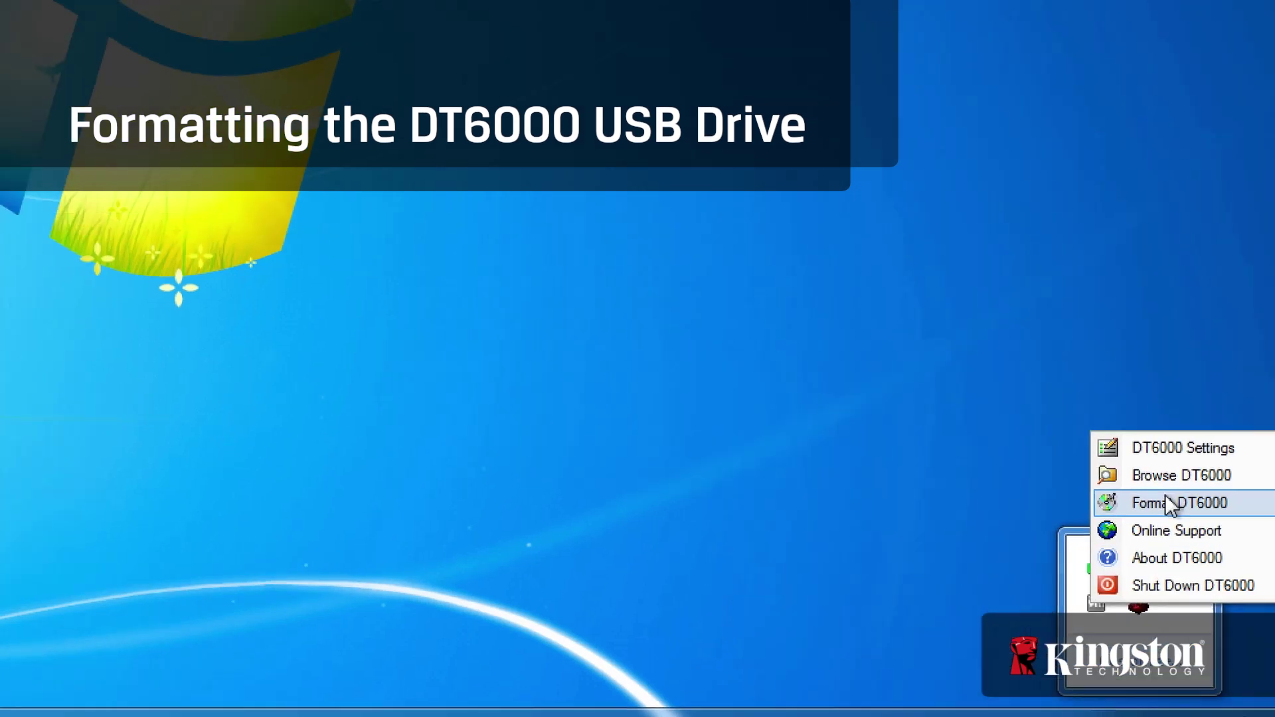
Run Format DT6000 with the drive password and acknowledge Format Complete
click(1159, 456)
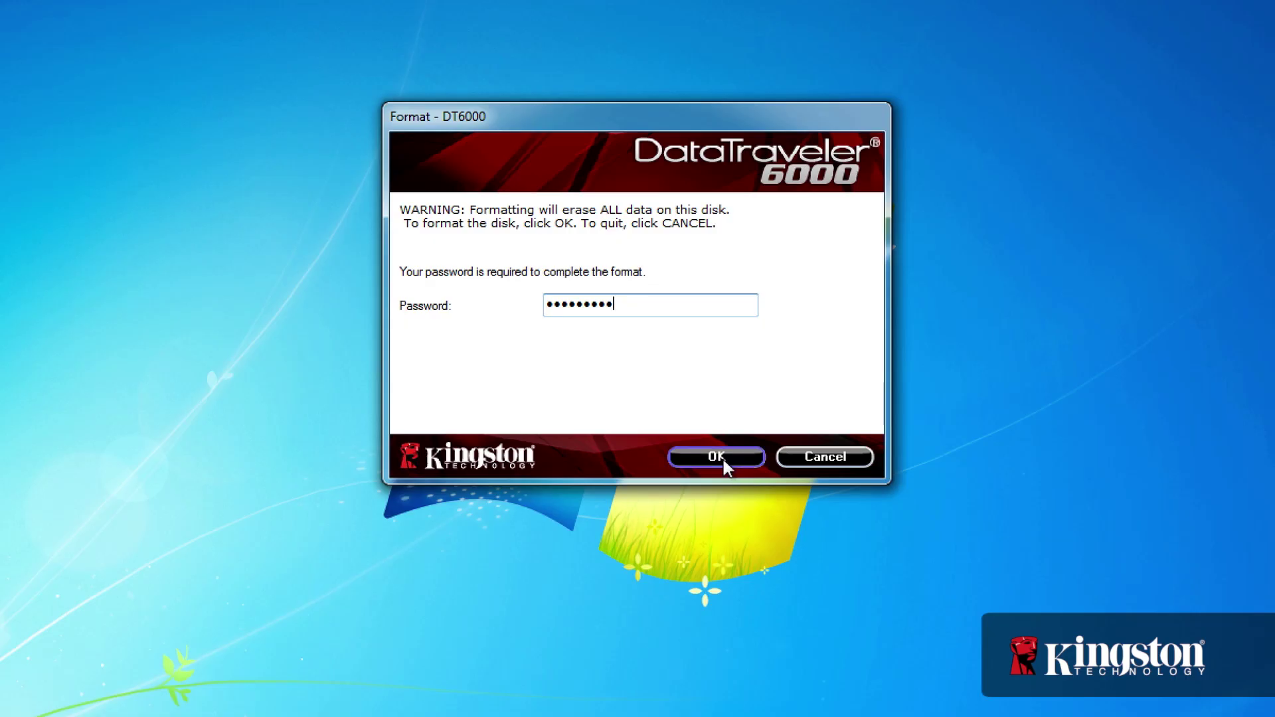
click(722, 457)
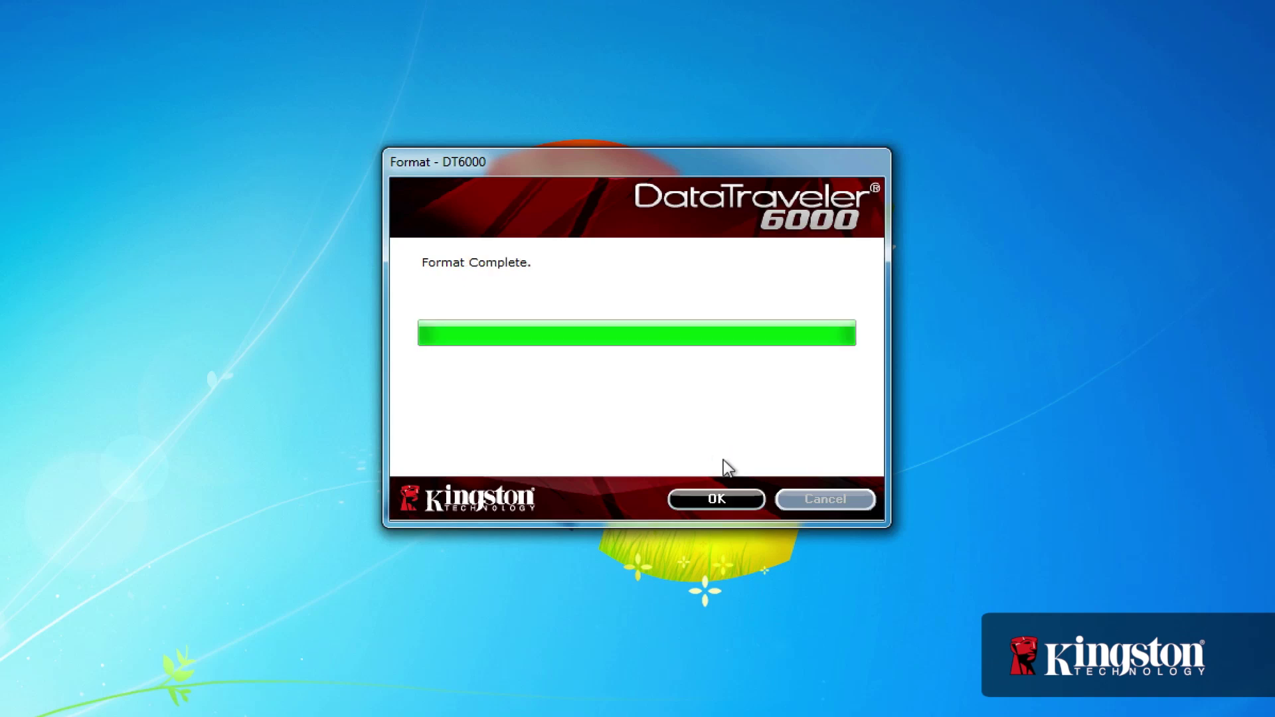
click(724, 499)
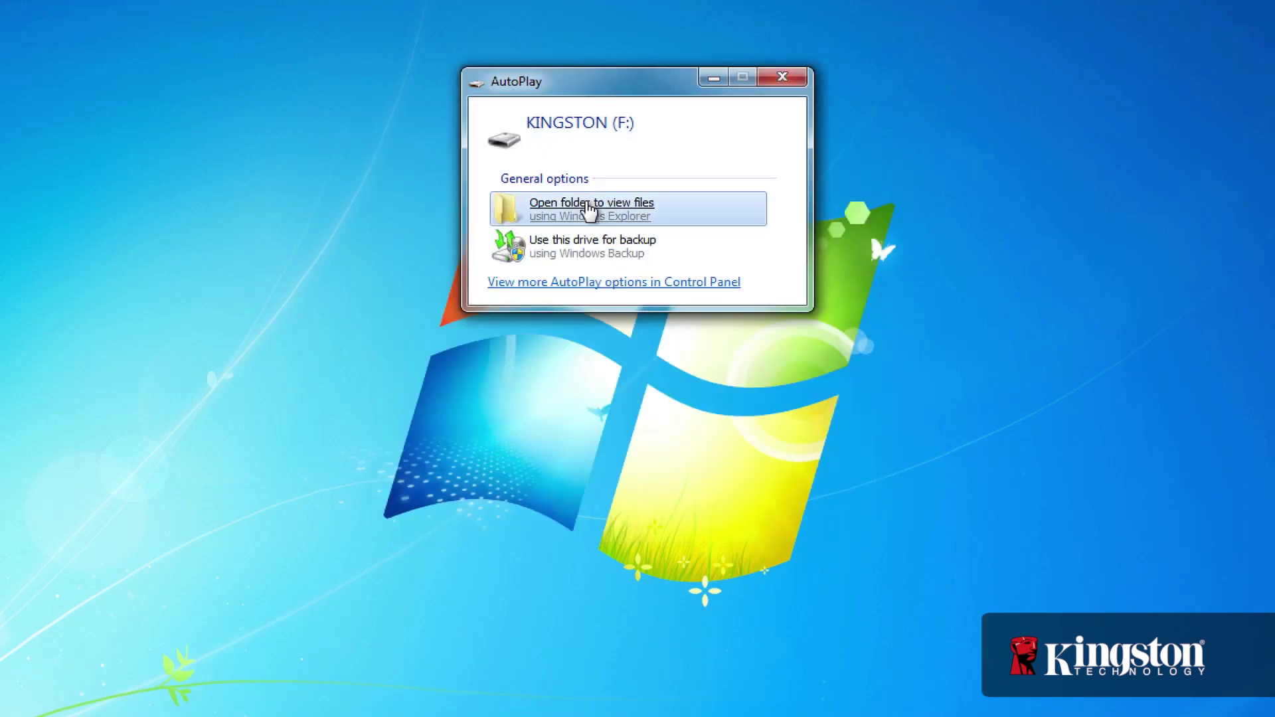
Check that KINGSTON (F:) is empty, close its window, and expand the notification area
click(589, 208)
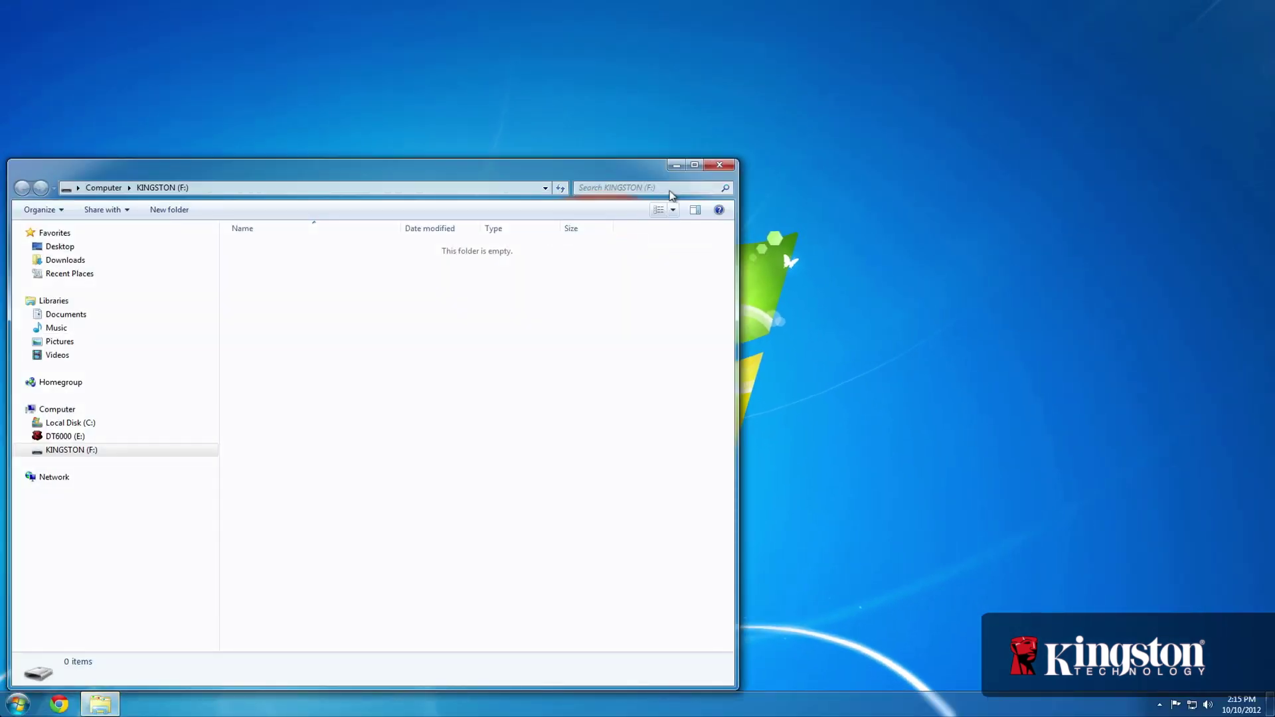
click(719, 166)
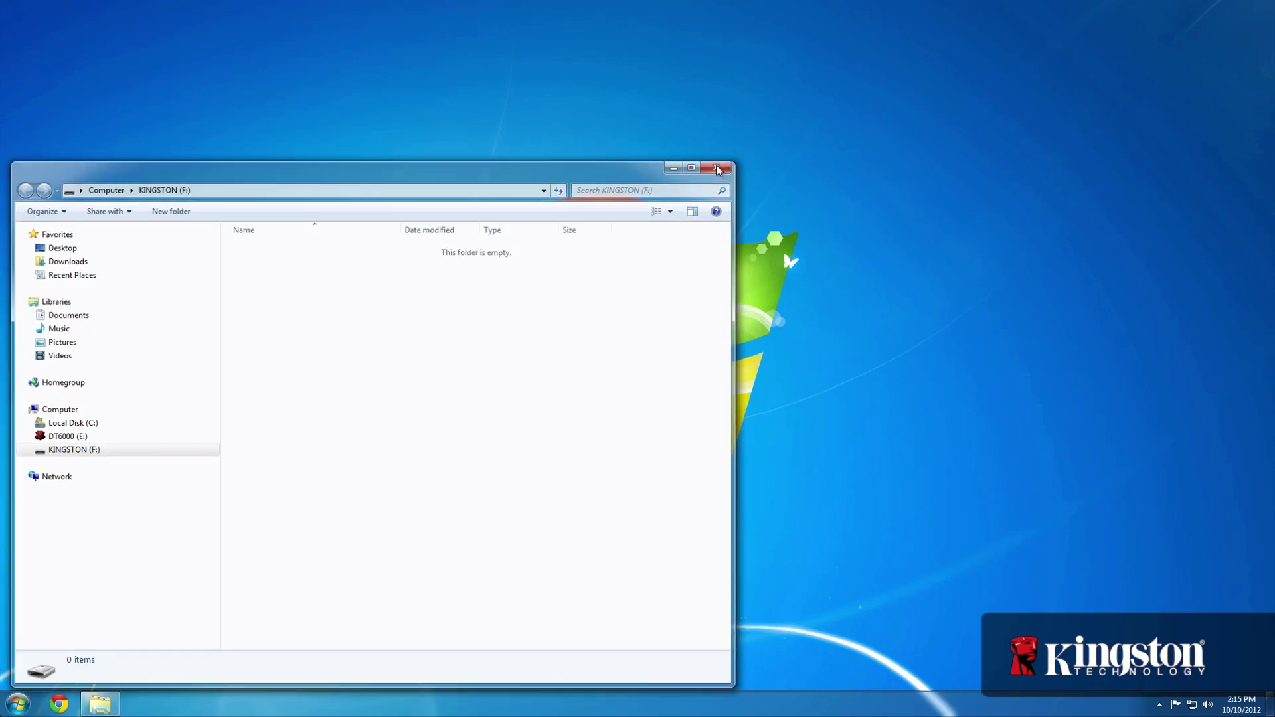
click(1159, 705)
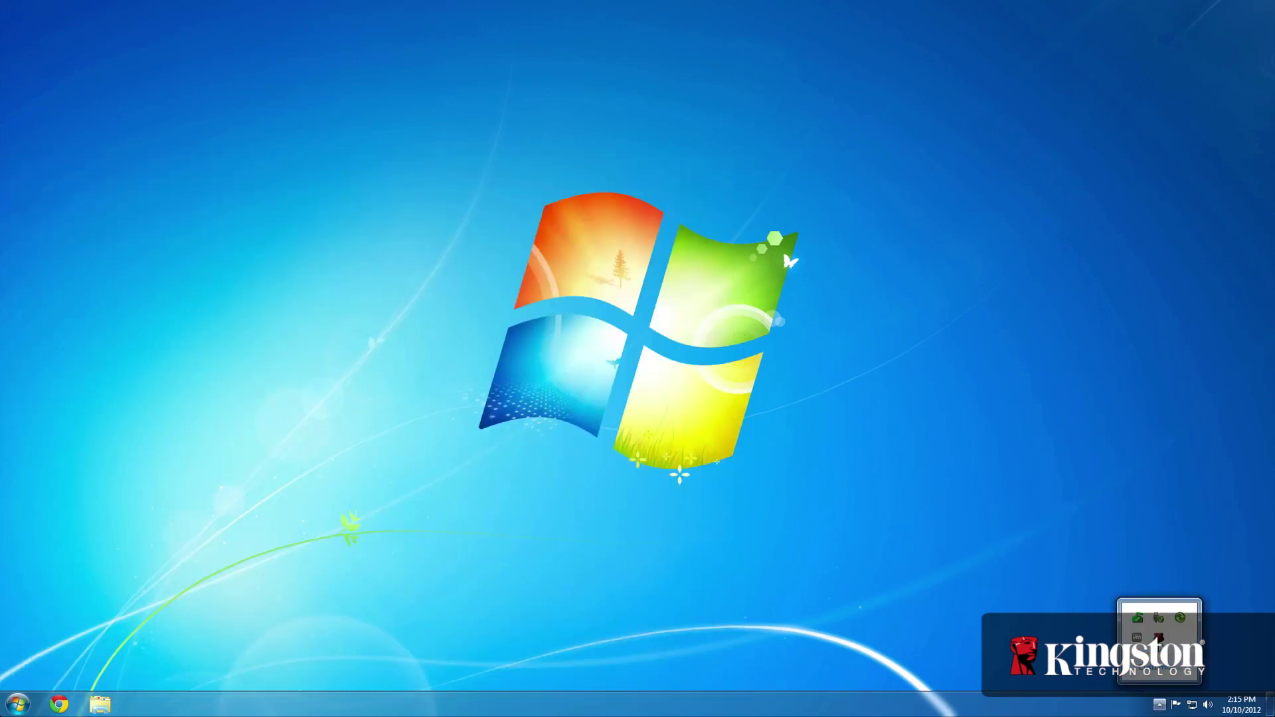